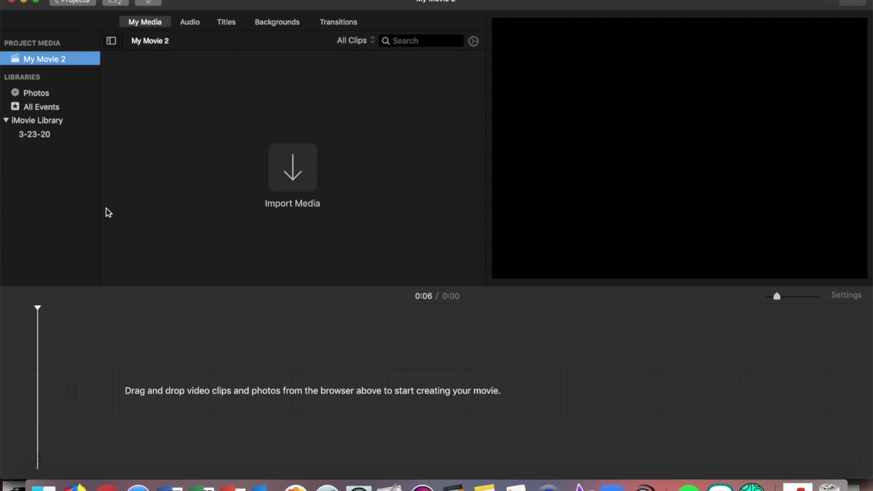
Import the video zoom_0.mp4 from the 2020-08-06 09.21.13 recording folder, inside the Zoom folder in Documents, into the project media
left_click(294, 175)
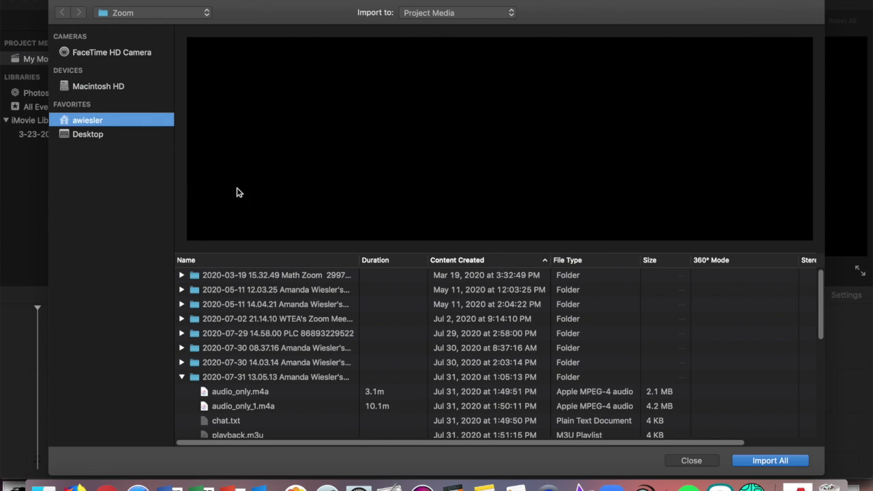
left_click(126, 15)
left_click(126, 27)
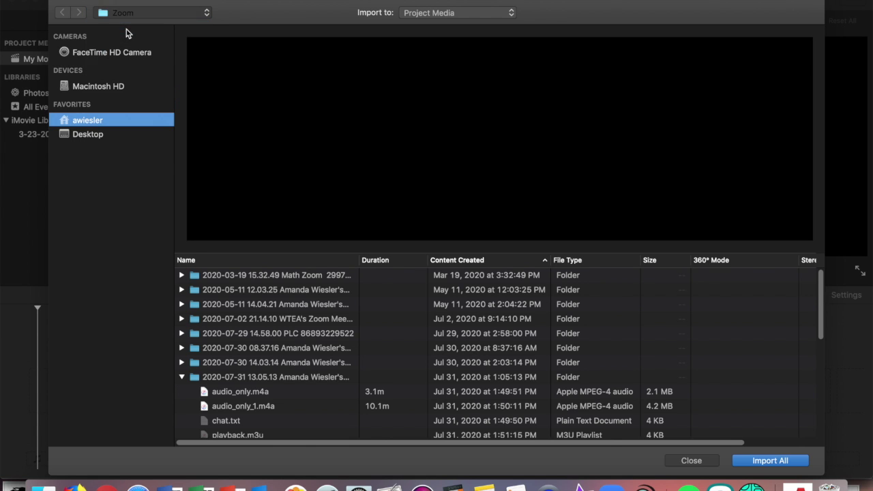
scroll(249, 363, "down", 15)
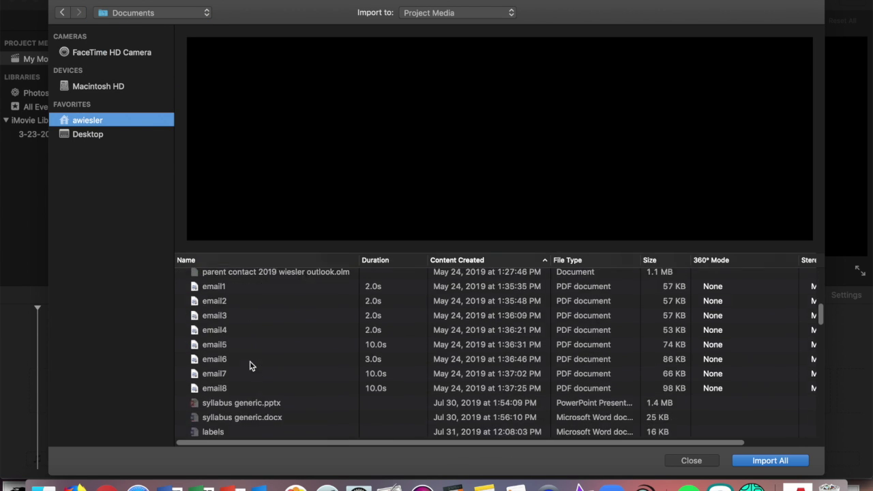
double_click(329, 434)
scroll(314, 395, "down", 5)
double_click(301, 369)
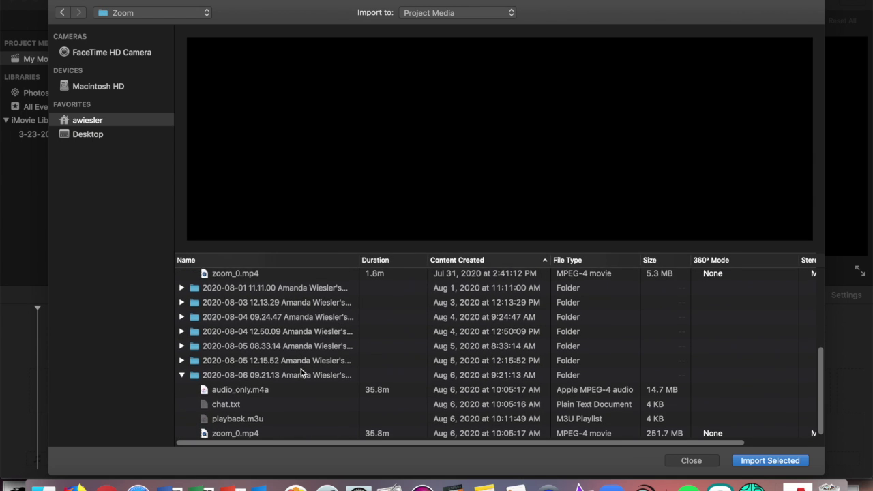
left_click(235, 432)
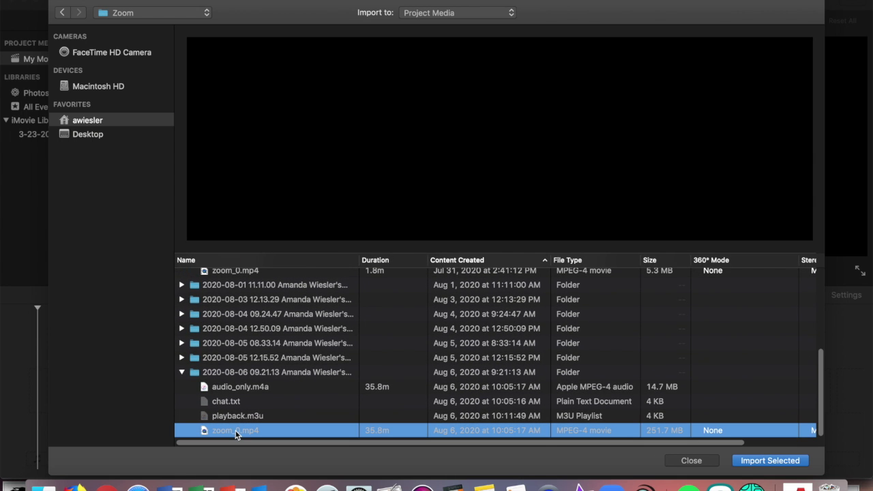
double_click(235, 432)
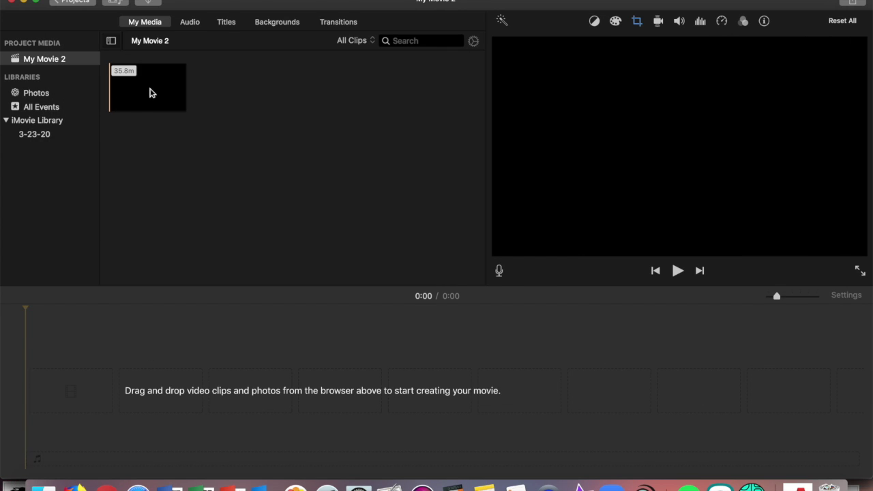
Place the imported clip in the timeline and zoom the timeline in for finer editing
left_click_drag(146, 83, 133, 376)
left_click(65, 404)
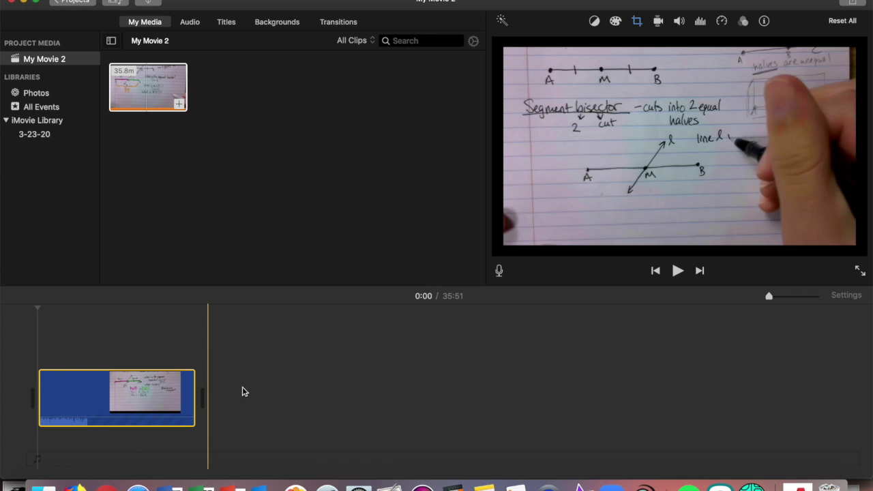
left_click_drag(774, 299, 793, 301)
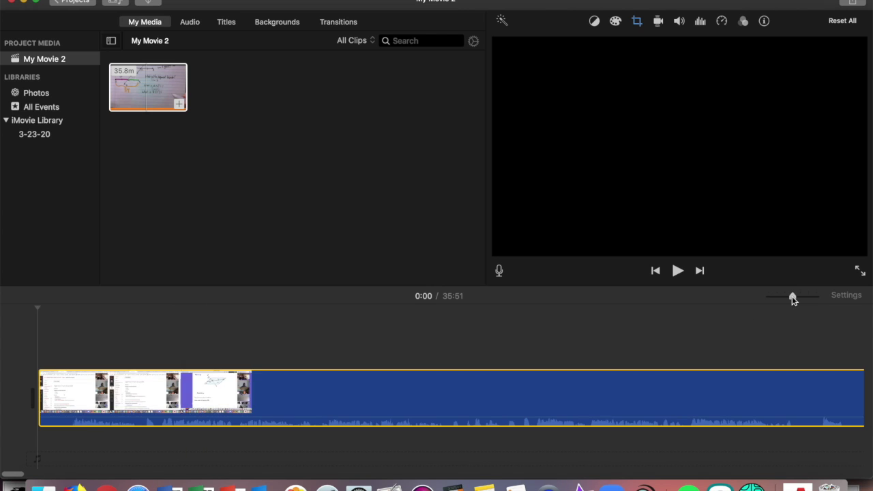
Enlarge the timeline thumbnails by increasing the clip size in the project settings
left_click(844, 296)
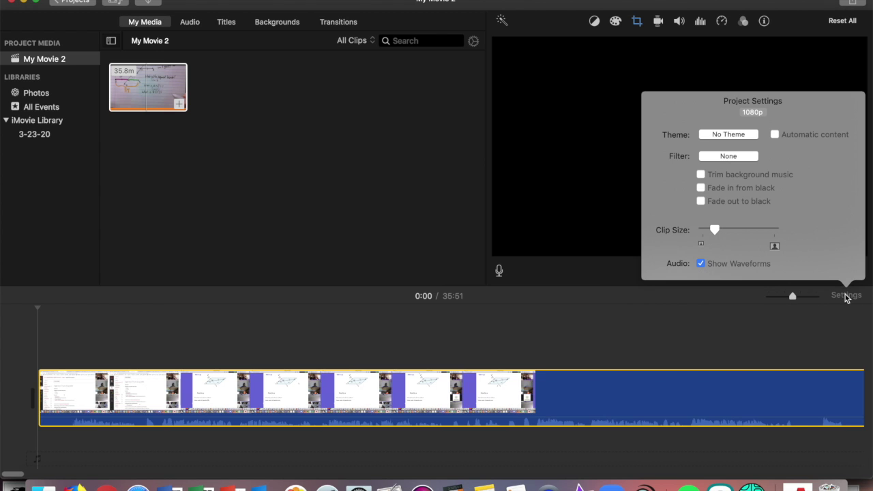
left_click_drag(716, 230, 755, 229)
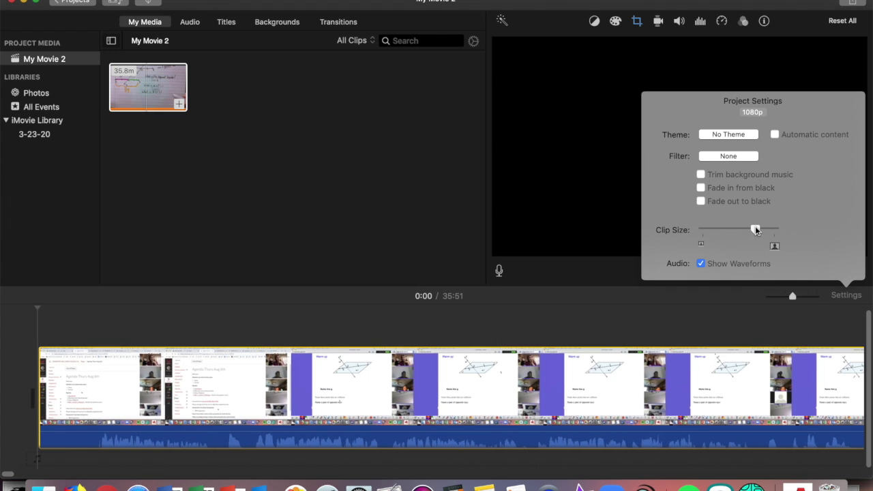
left_click(692, 319)
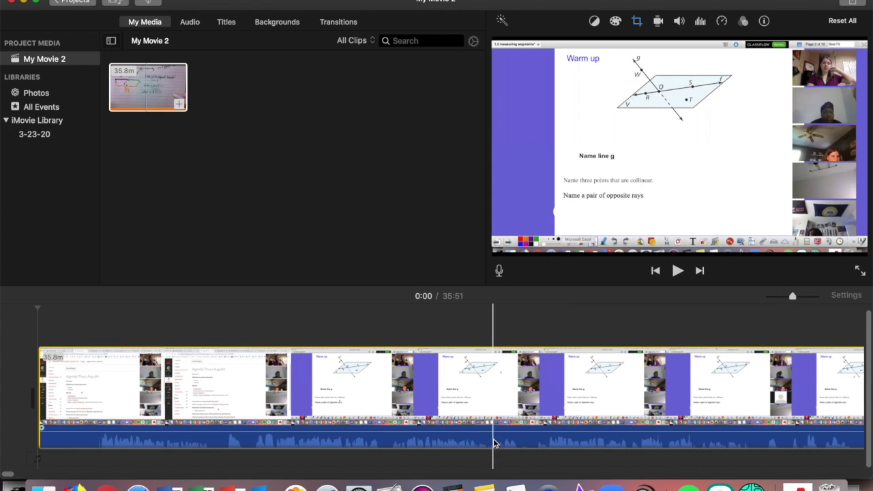
Split the timeline clip at 30:12, where the audio waveform goes quiet
scroll(546, 442, "right", 10)
scroll(584, 442, "right", 5)
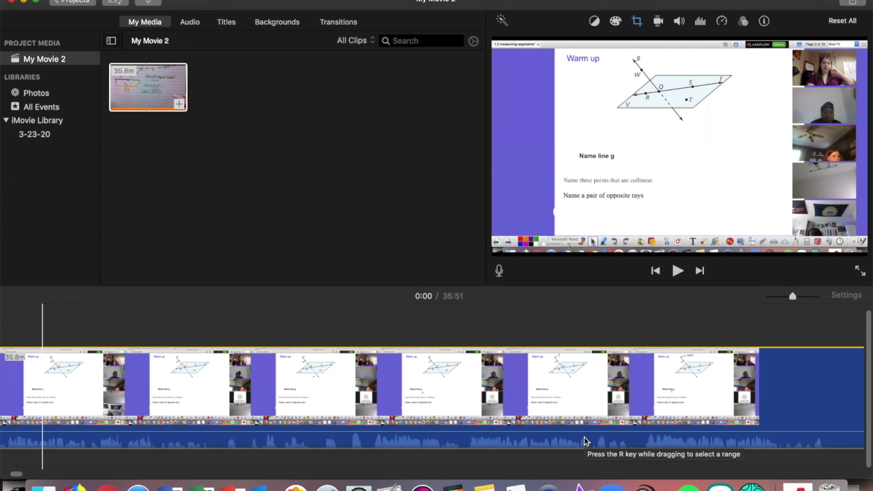
scroll(584, 442, "right", 2)
scroll(584, 440, "right", 10)
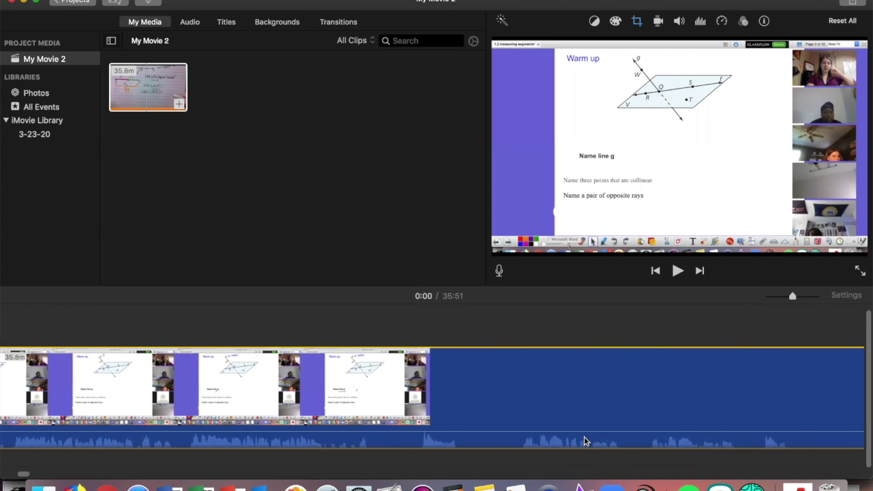
scroll(583, 442, "right", 5)
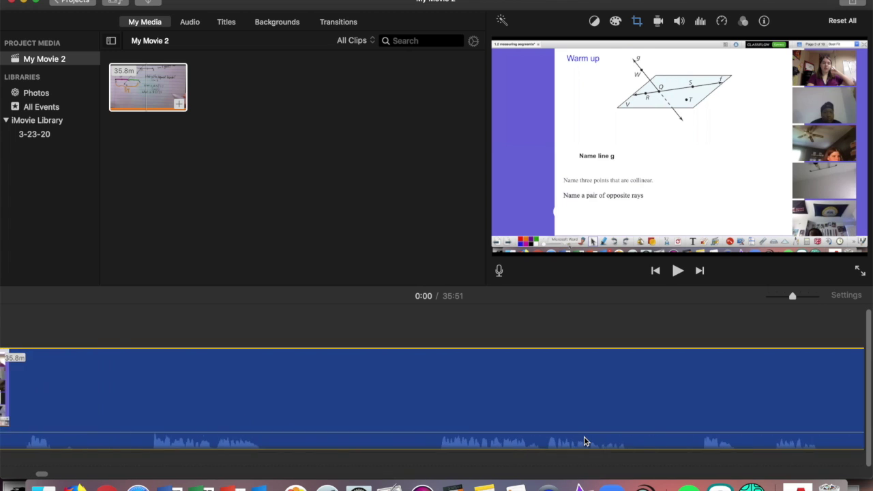
scroll(551, 431, "left", 4)
left_click_drag(43, 478, 78, 473)
scroll(269, 416, "right", 5)
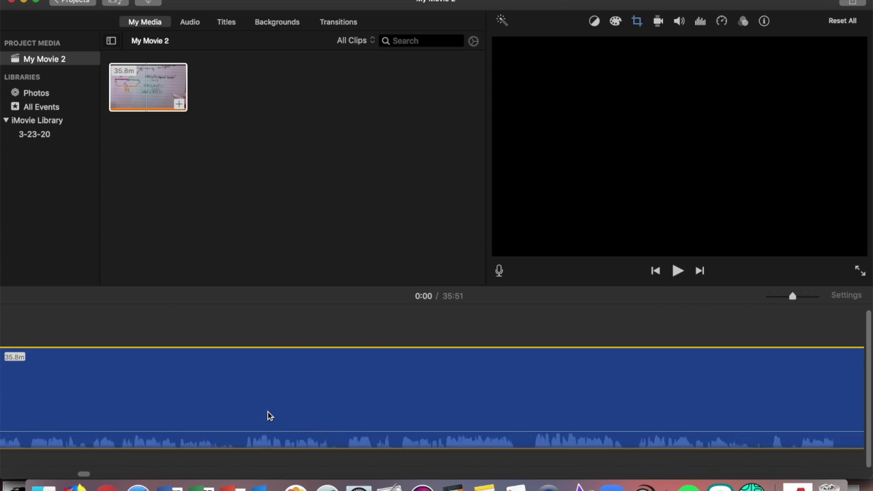
scroll(268, 416, "right", 3)
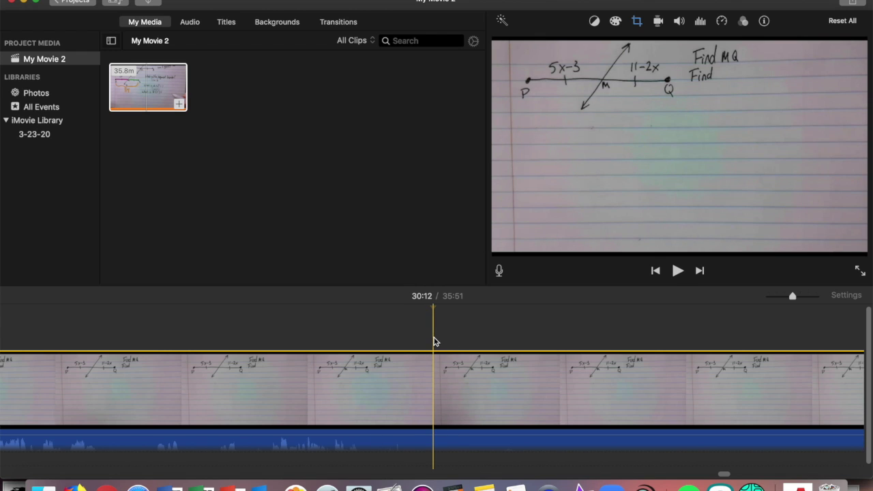
key("super+b")
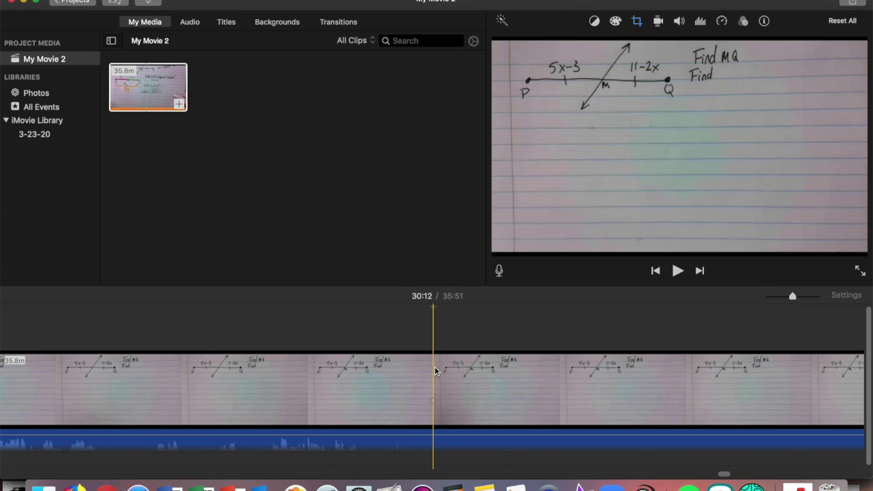
right_click(434, 366)
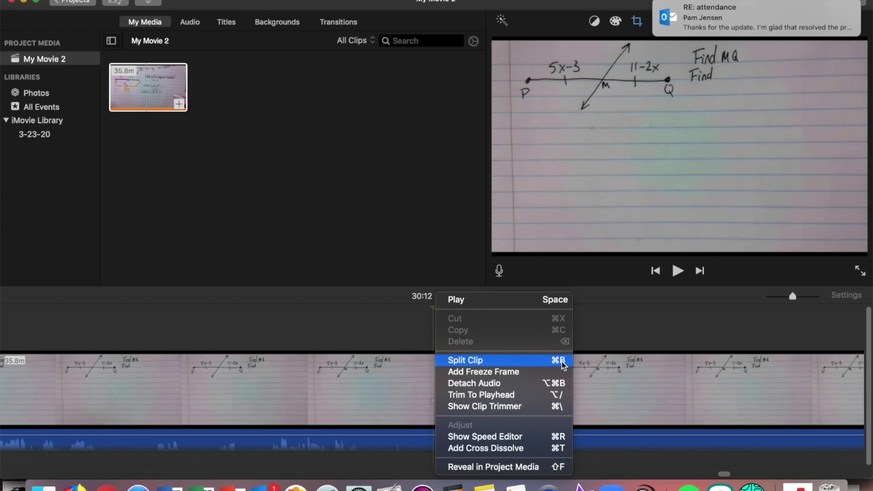
key("super+b")
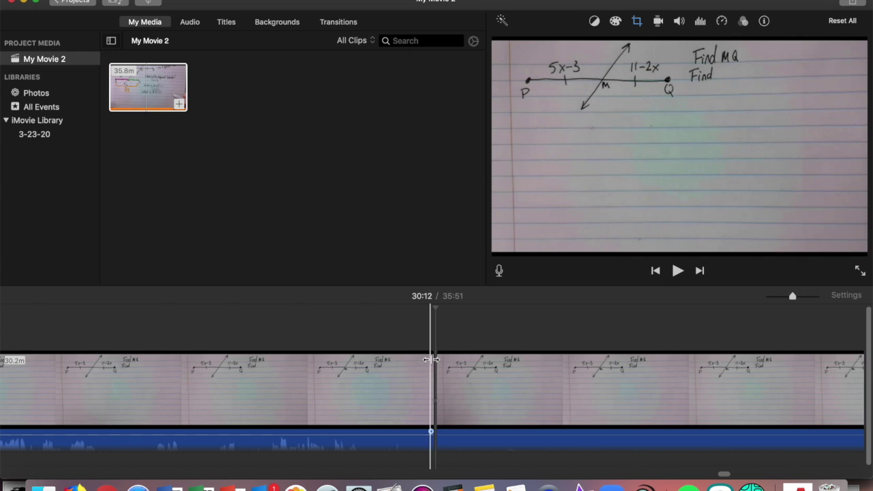
Examine the quiet stretch after the split and play the short burst of sound at 32:02
scroll(493, 374, "right", 10)
scroll(493, 380, "right", 3)
scroll(494, 376, "right", 8)
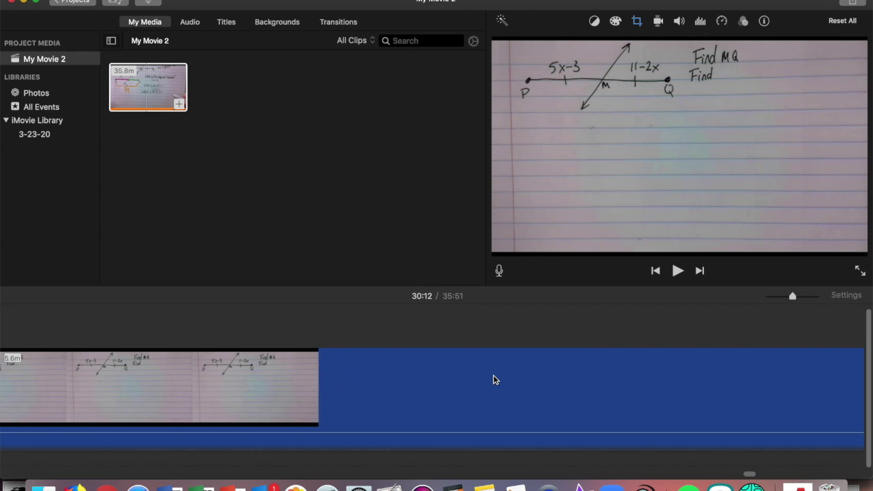
scroll(494, 376, "right", 2)
scroll(494, 376, "left", 8)
scroll(493, 375, "left", 3)
scroll(493, 374, "right", 3)
scroll(493, 374, "left", 6)
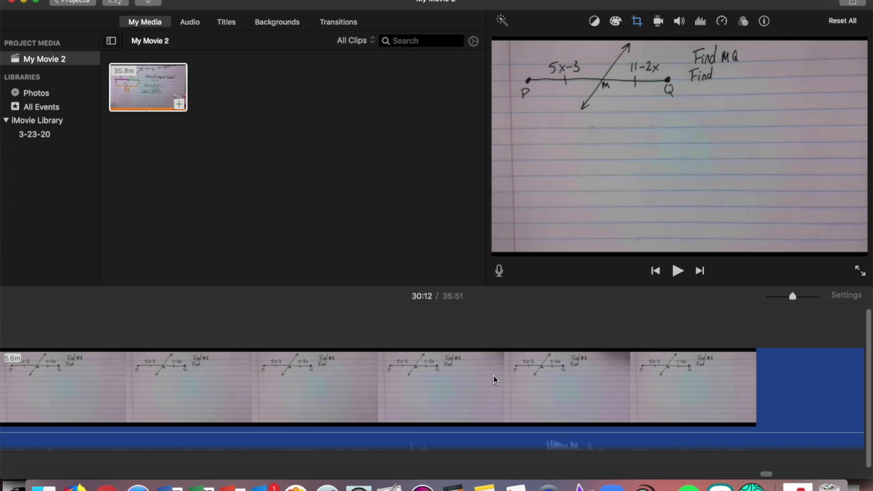
left_click(543, 375)
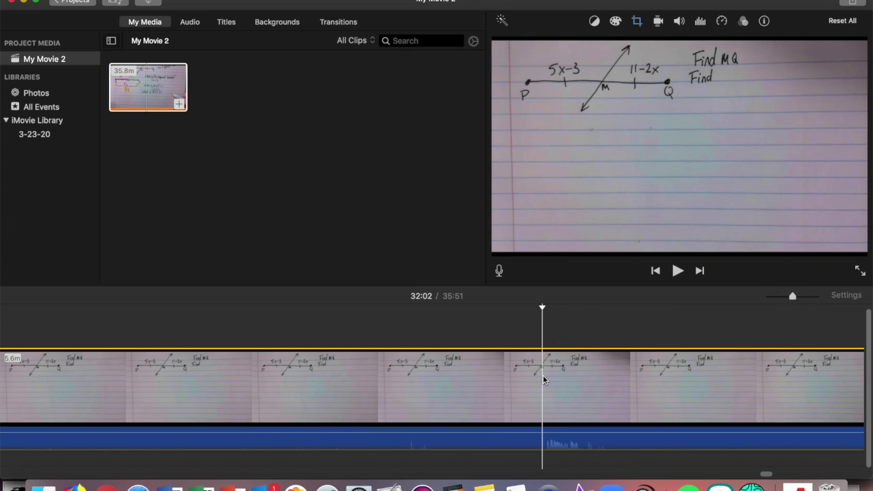
key("space")
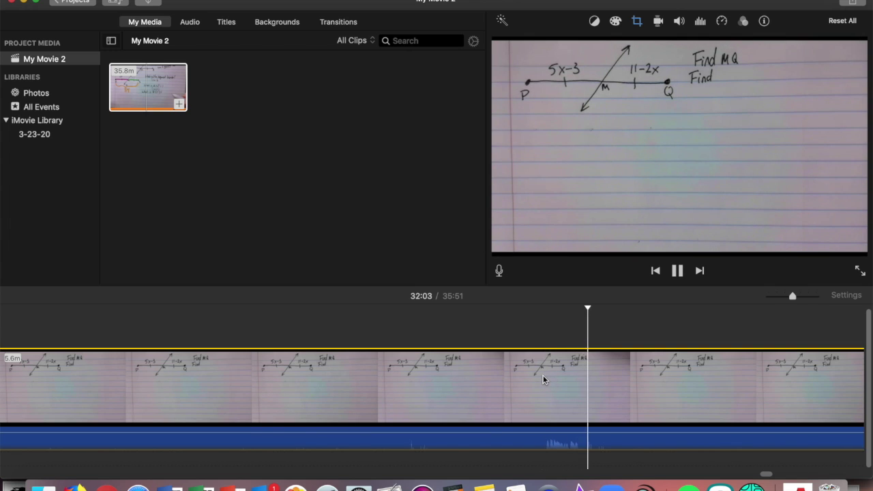
key("space")
Check the audio near 32:30 and split the clip at 32:31, just before the continuous speech resumes
scroll(543, 380, "right", 6)
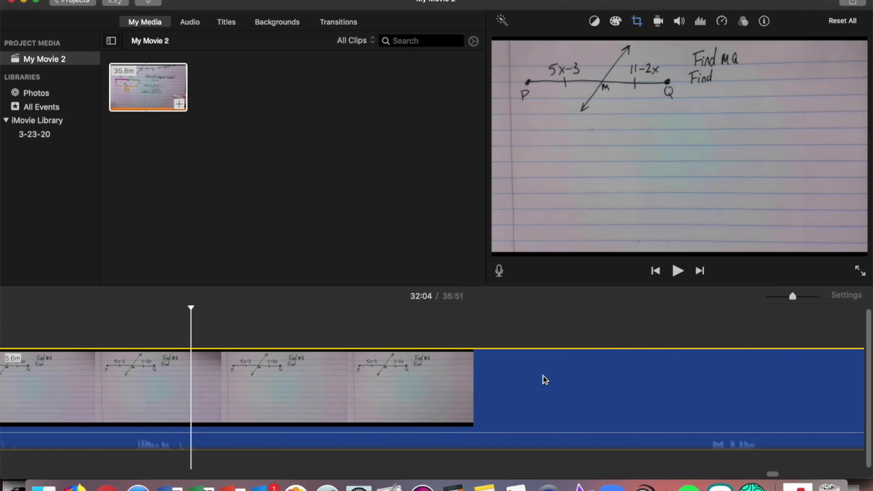
scroll(543, 379, "right", 3)
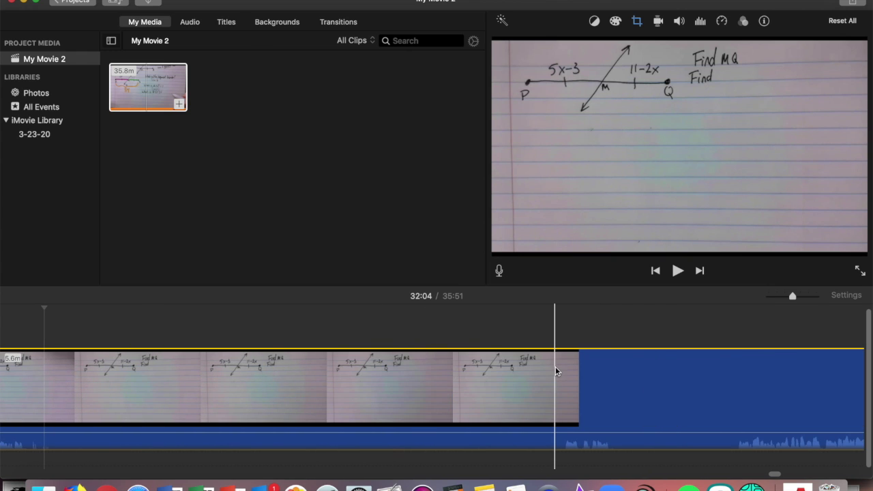
key("space")
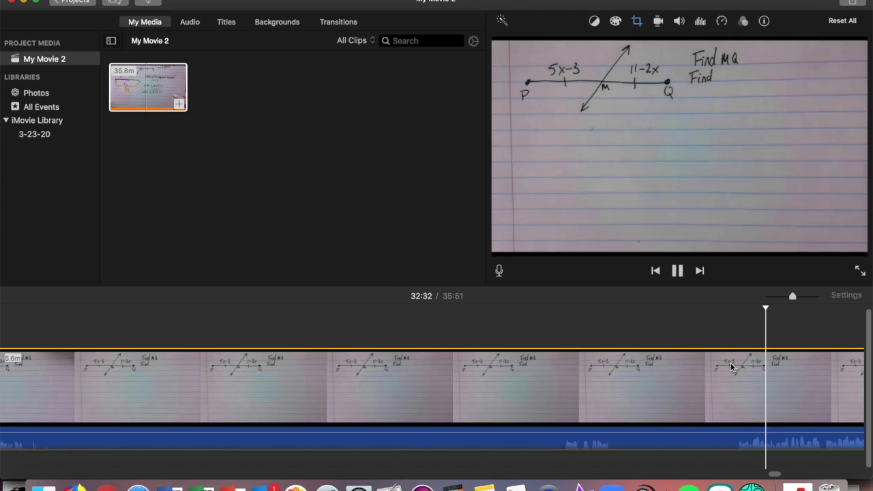
key("space")
scroll(713, 362, "right", 5)
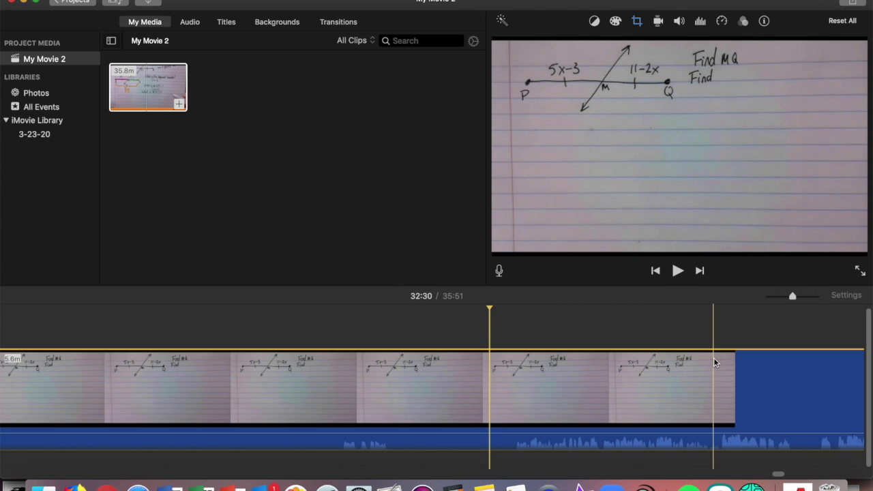
left_click(506, 361)
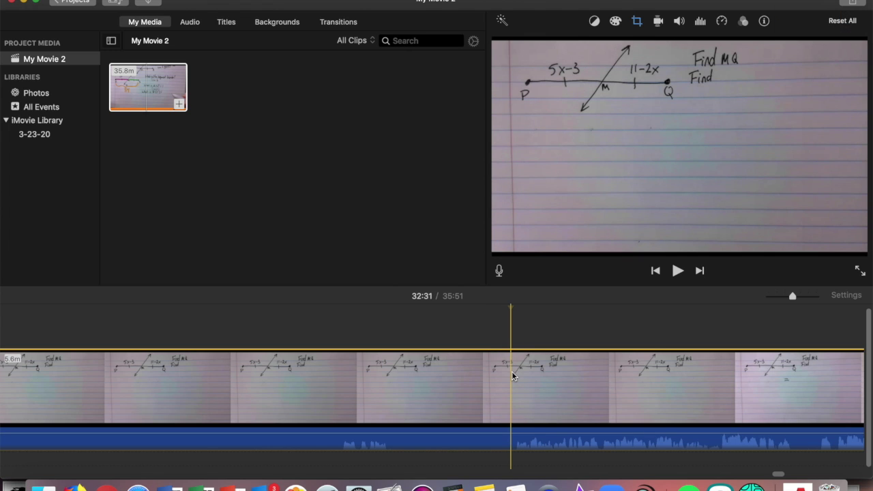
right_click(512, 369)
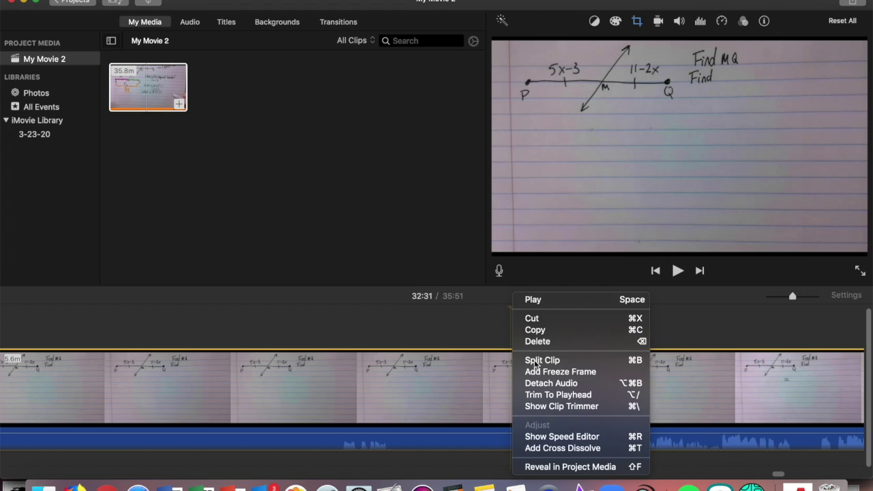
left_click(536, 362)
Delete the quiet segment between the two splits from the timeline
left_click(357, 382)
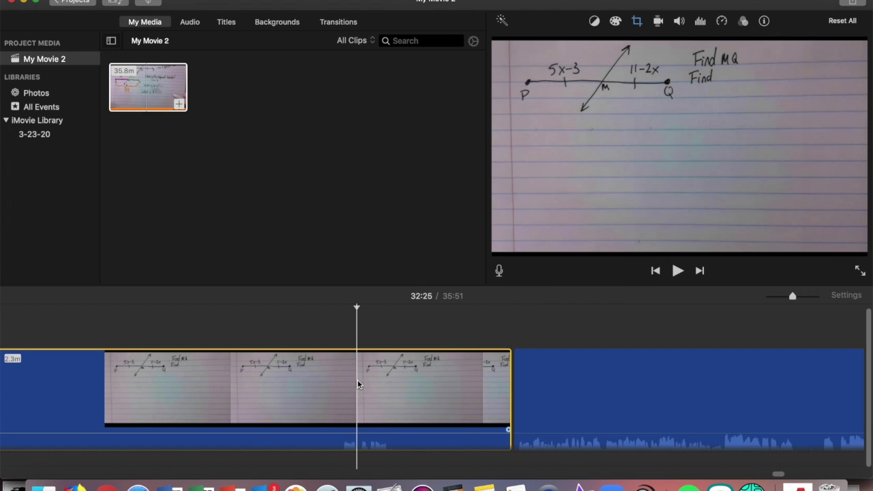
scroll(298, 407, "left", 5)
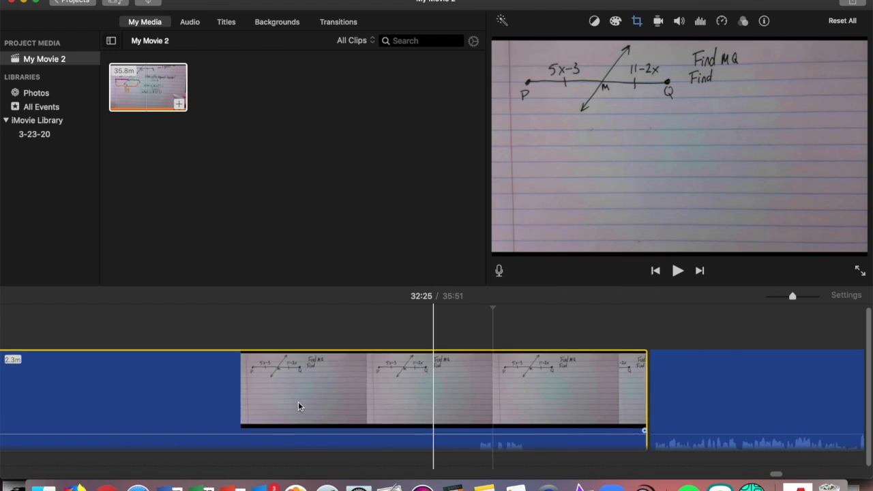
scroll(272, 404, "right", 2)
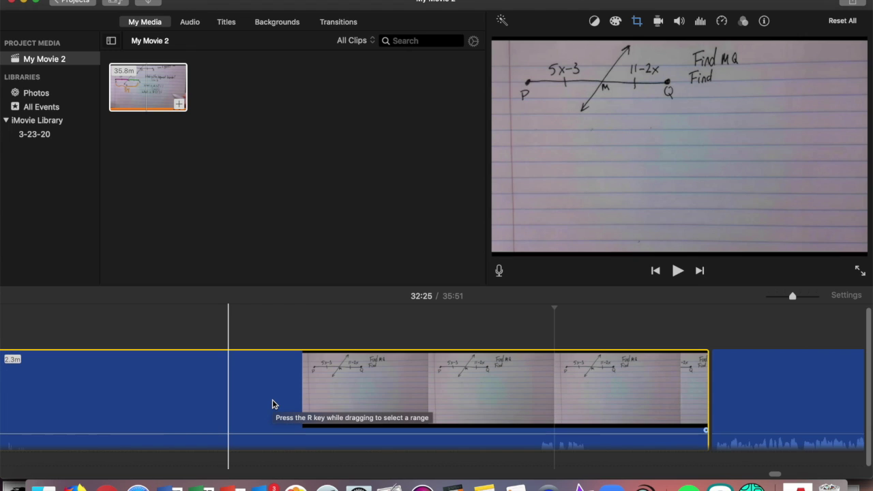
key("Delete")
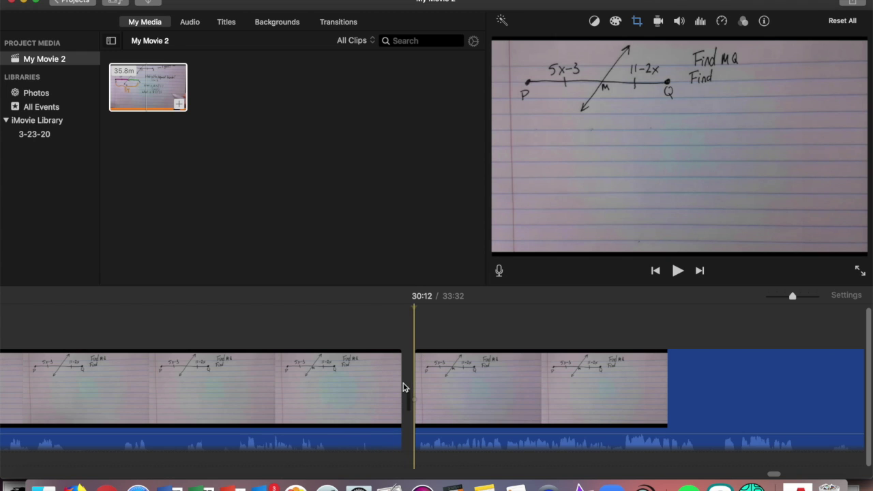
Split the clip at 30:38 and again just before the speech resumes, and delete the 9.7-second silent segment between the splits
scroll(403, 387, "right", 5)
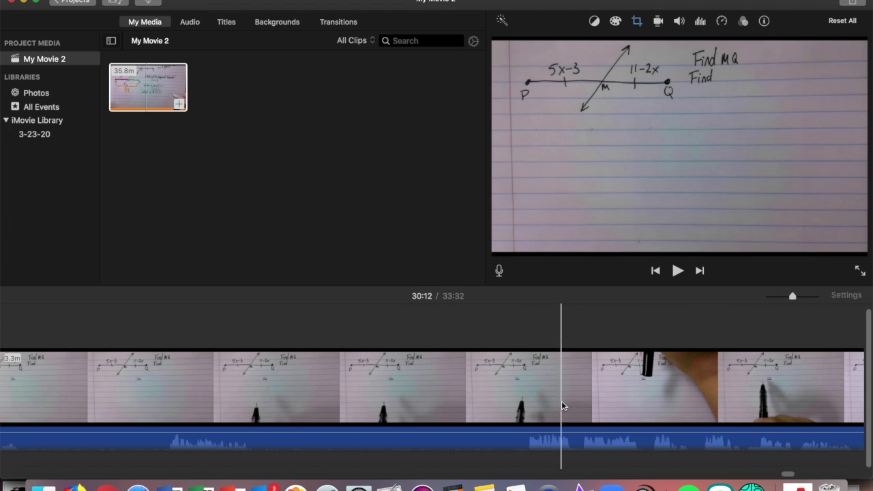
left_click(267, 370)
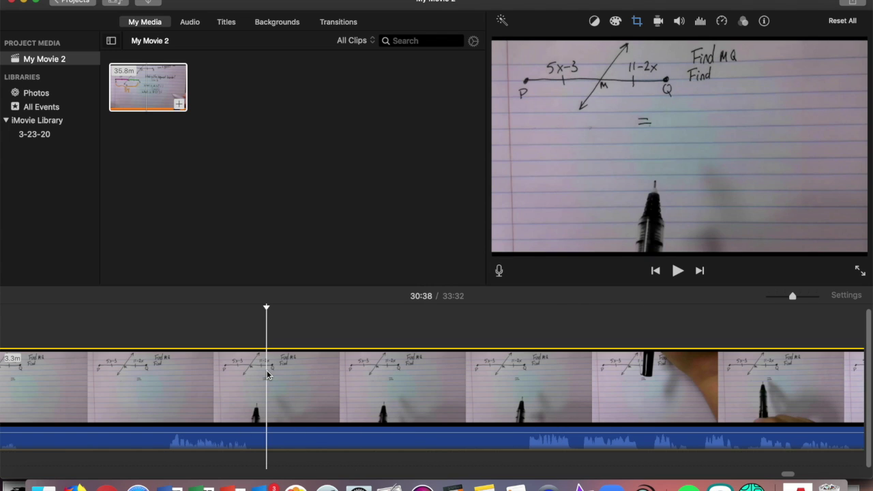
key("super+b")
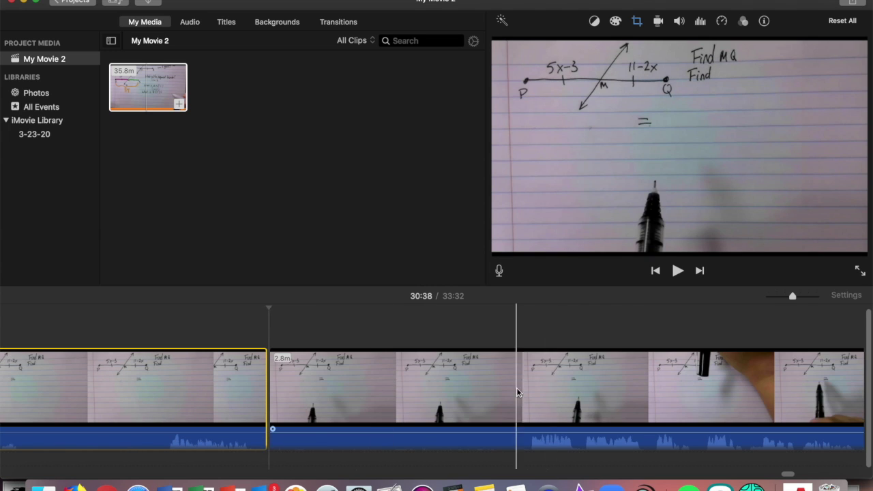
key("super+b")
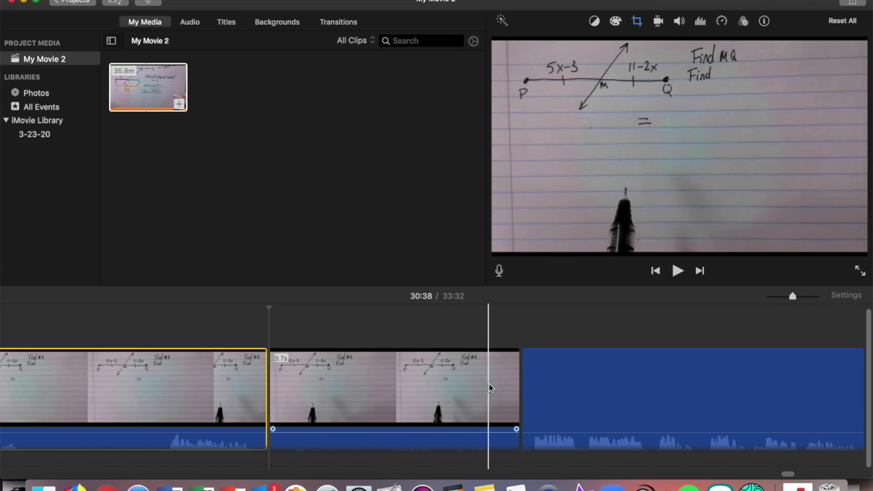
left_click(372, 387)
key("Delete")
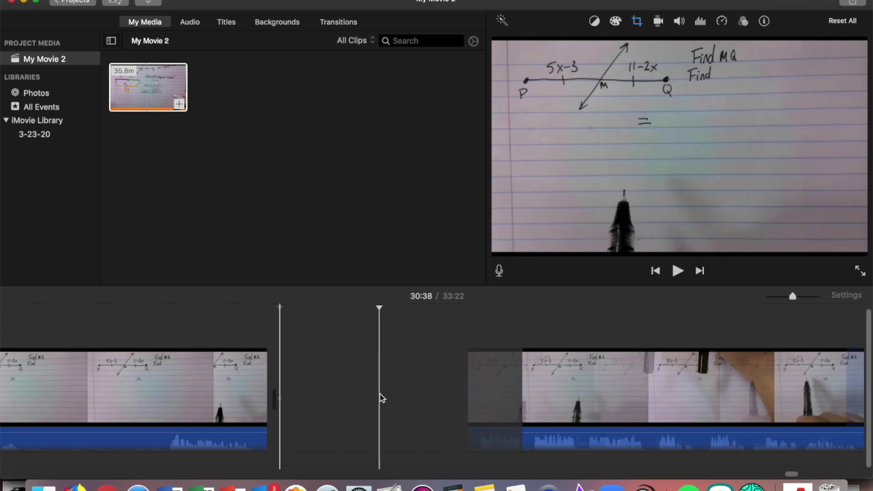
Cut out the 14.2-second quiet stretch starting at 32:18 by splitting at both ends and deleting the segment
scroll(375, 395, "right", 20)
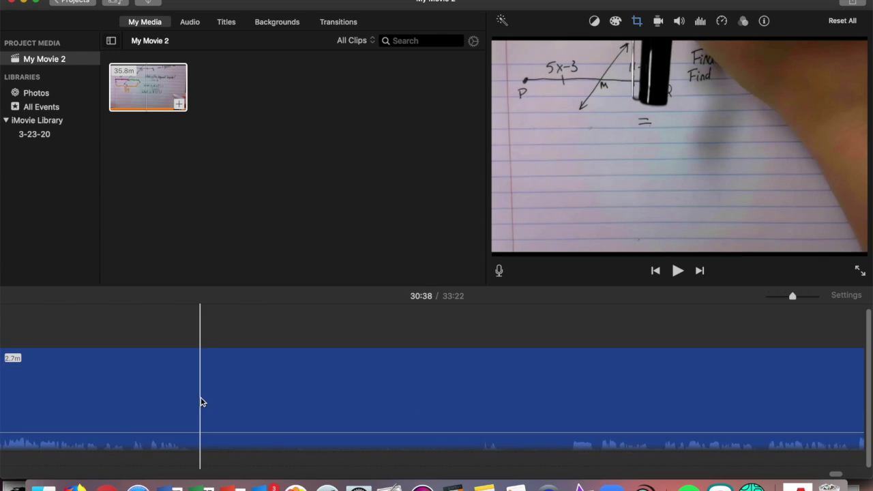
left_click(199, 400)
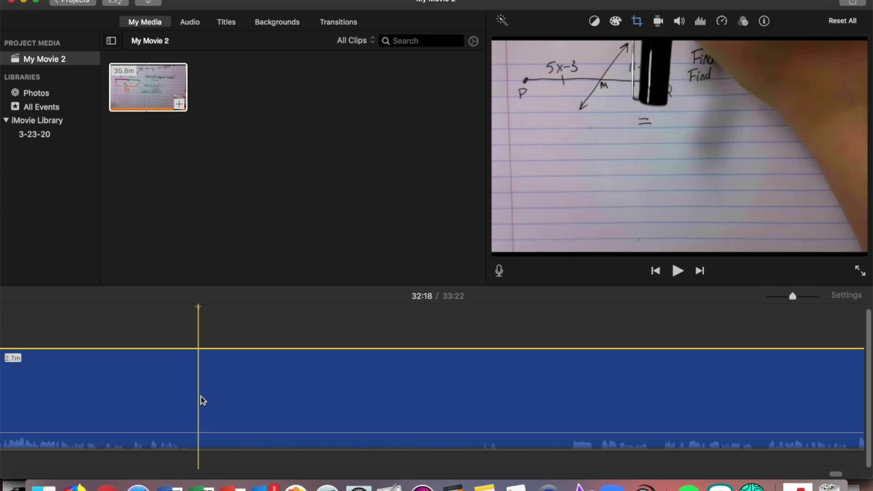
key("super+b")
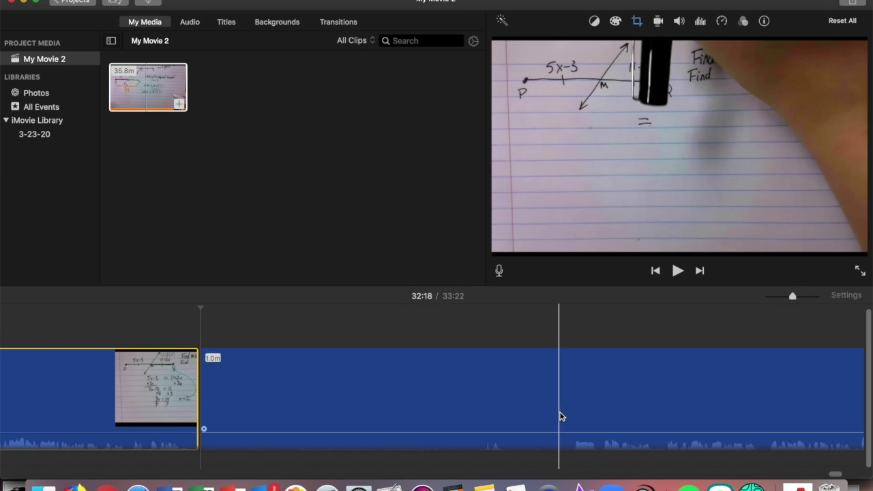
key("super+b")
left_click(401, 404)
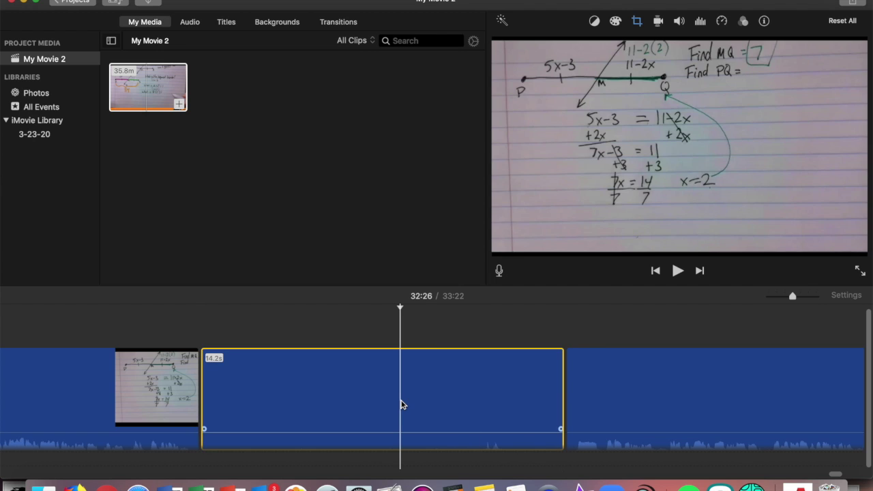
key("Delete")
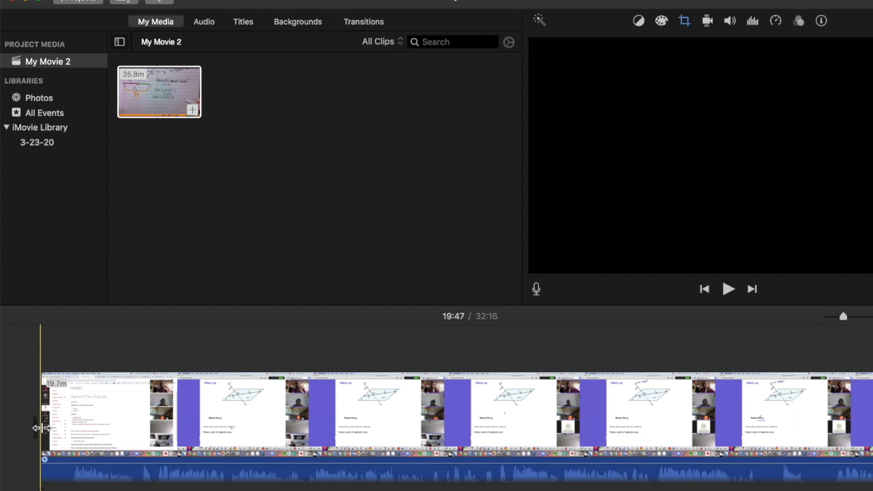
Trim a short stretch off the beginning of the first clip and shorten the last clip to end at 32:10
left_click_drag(38, 425, 66, 422)
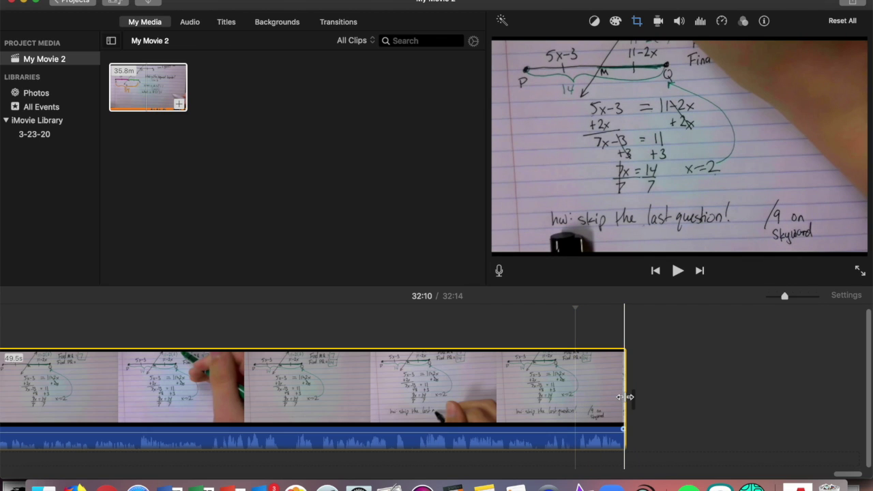
left_click_drag(623, 397, 576, 399)
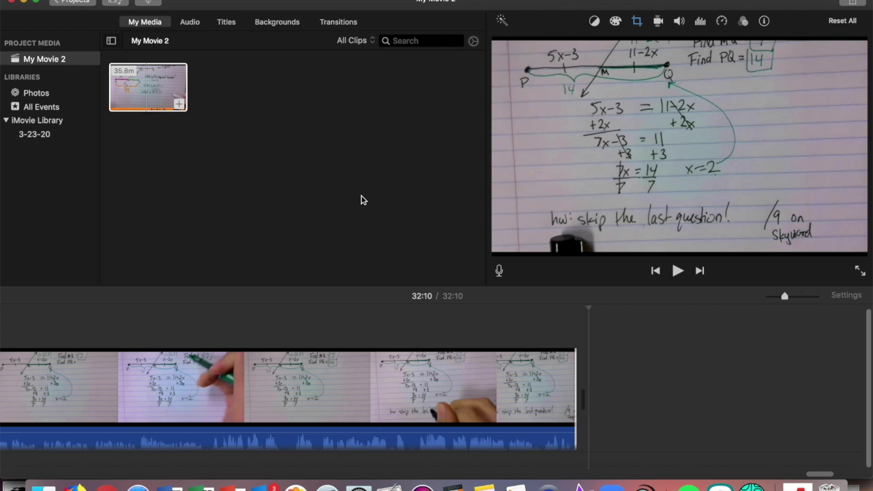
Choose YouTube as the movie's share destination and review the alternative of exporting it as a file
left_click(853, 3)
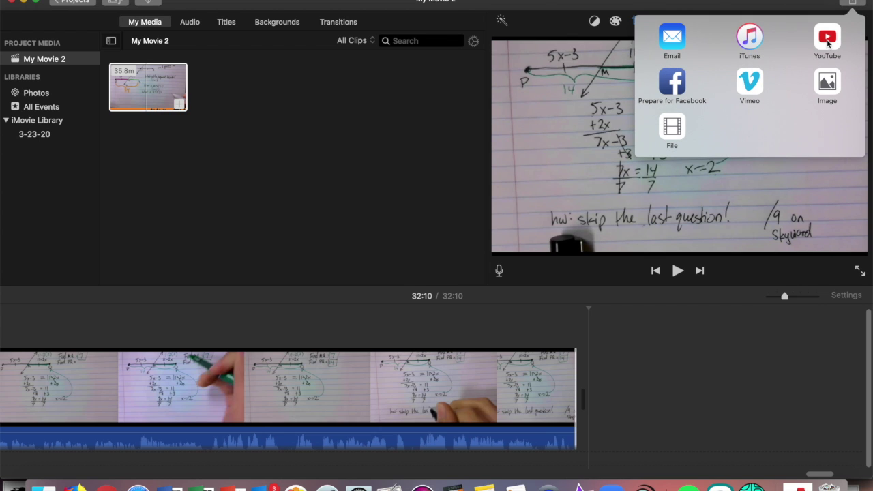
left_click(827, 39)
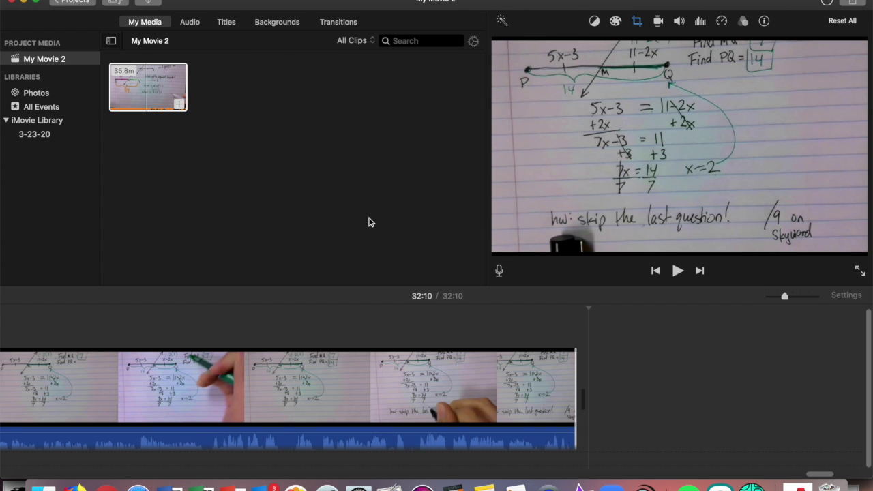
left_click(852, 4)
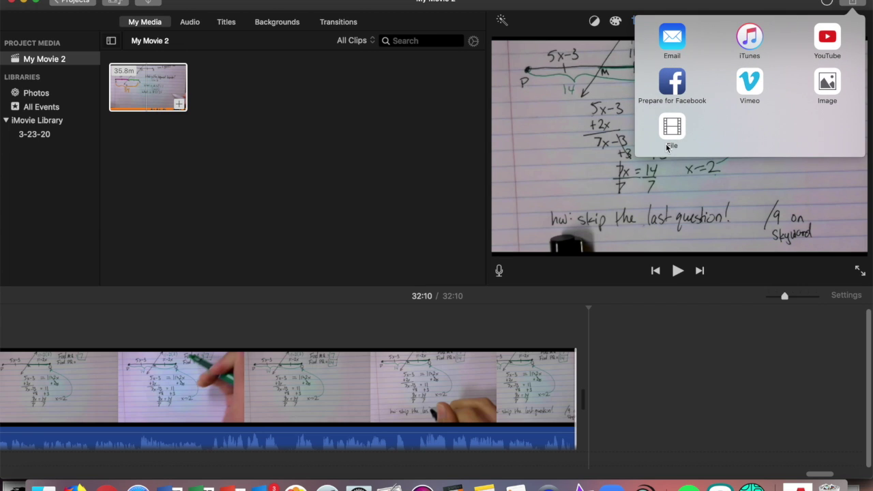
left_click(432, 111)
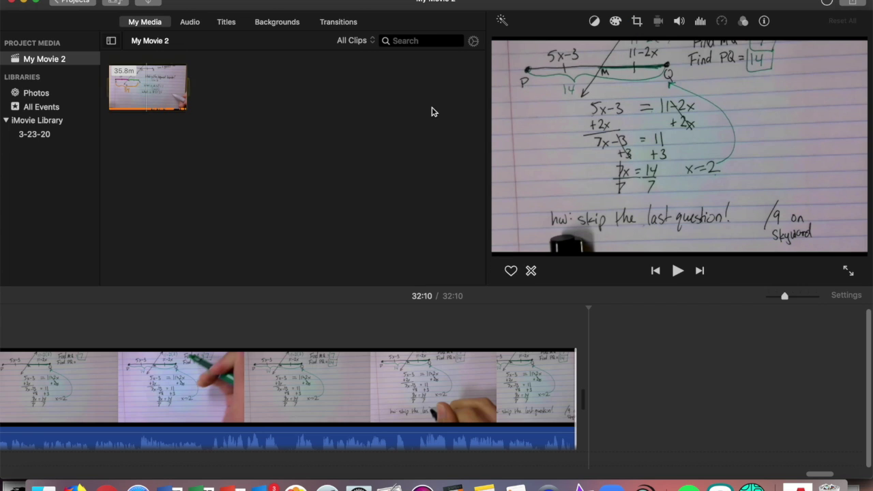